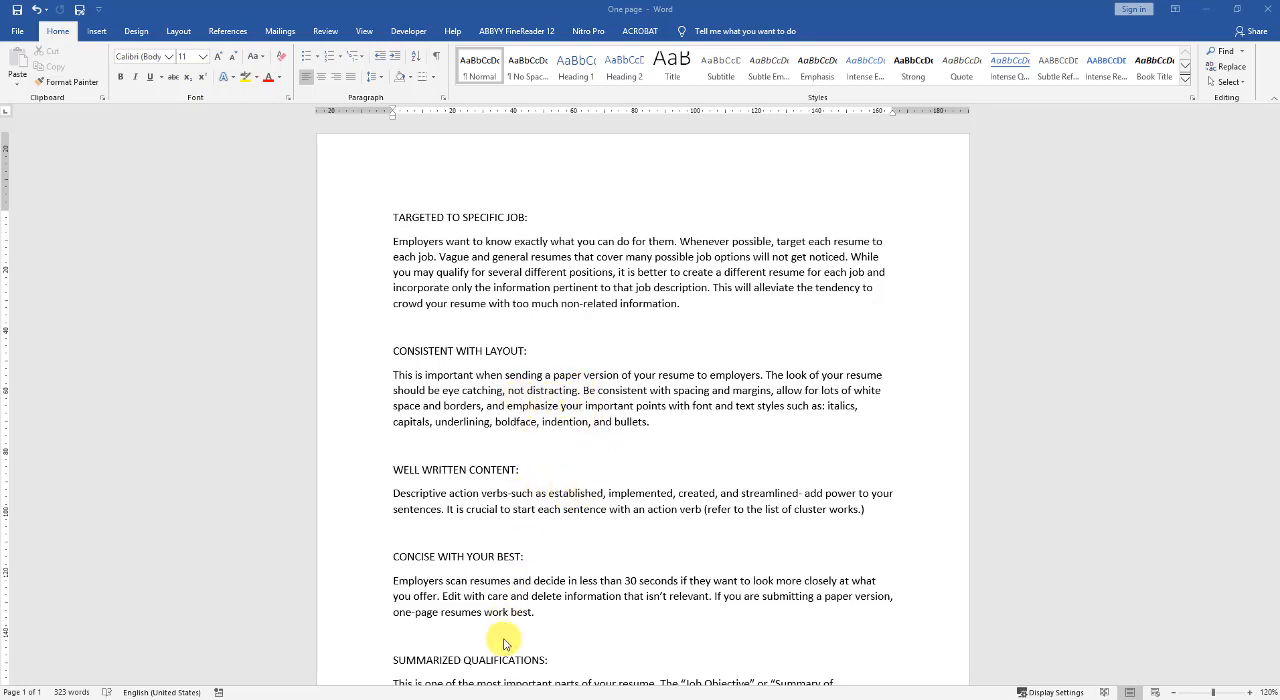
- Insert the word "coordinated" before "created" in the WELL WRITTEN CONTENT paragraph
mouse_move(480, 695)
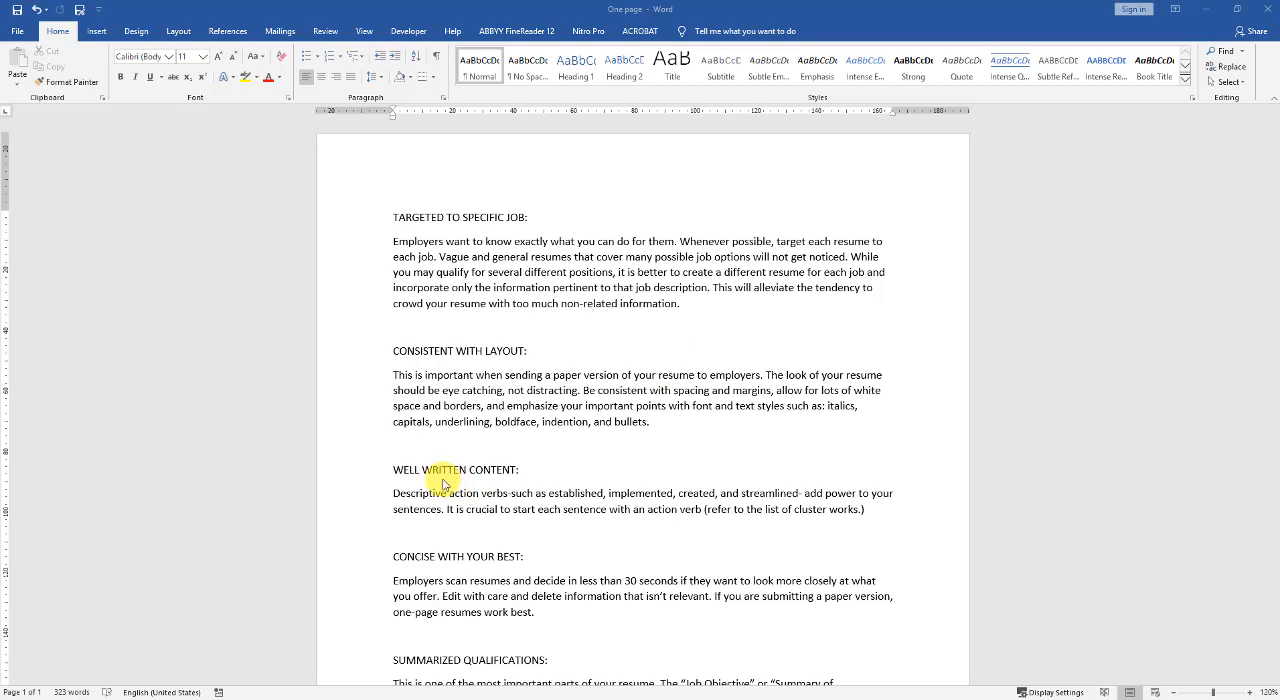
left_click(676, 497)
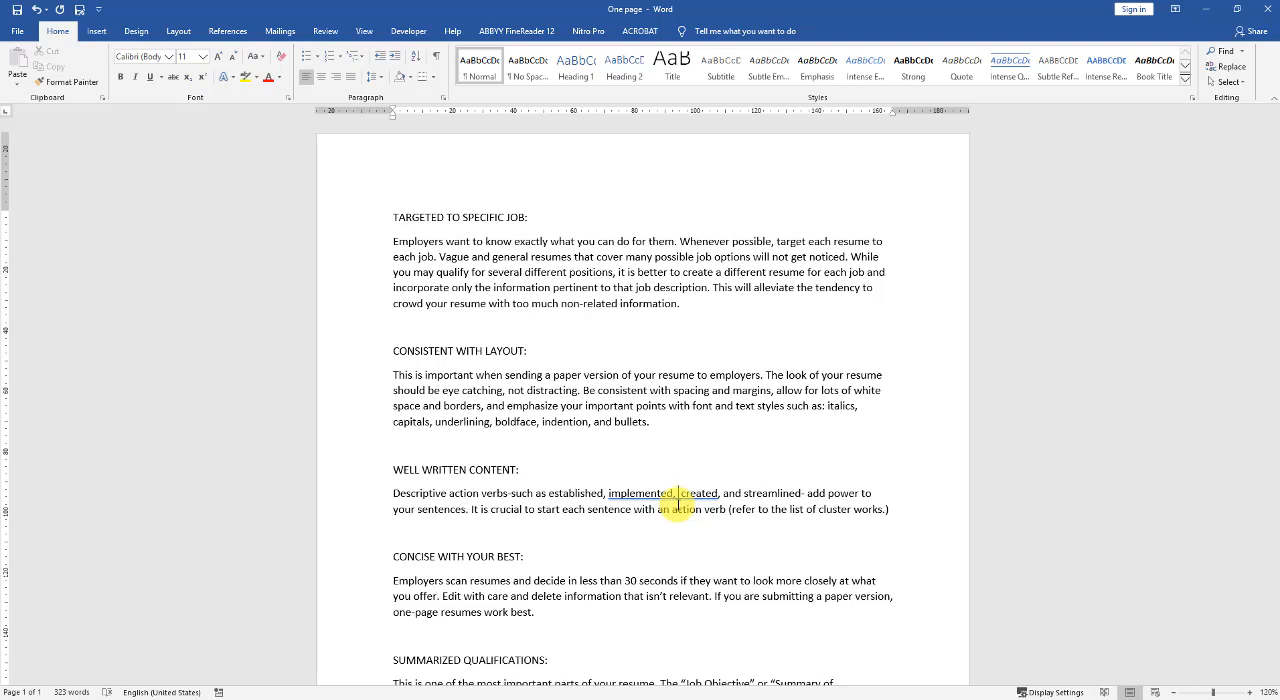
type("d, coo")
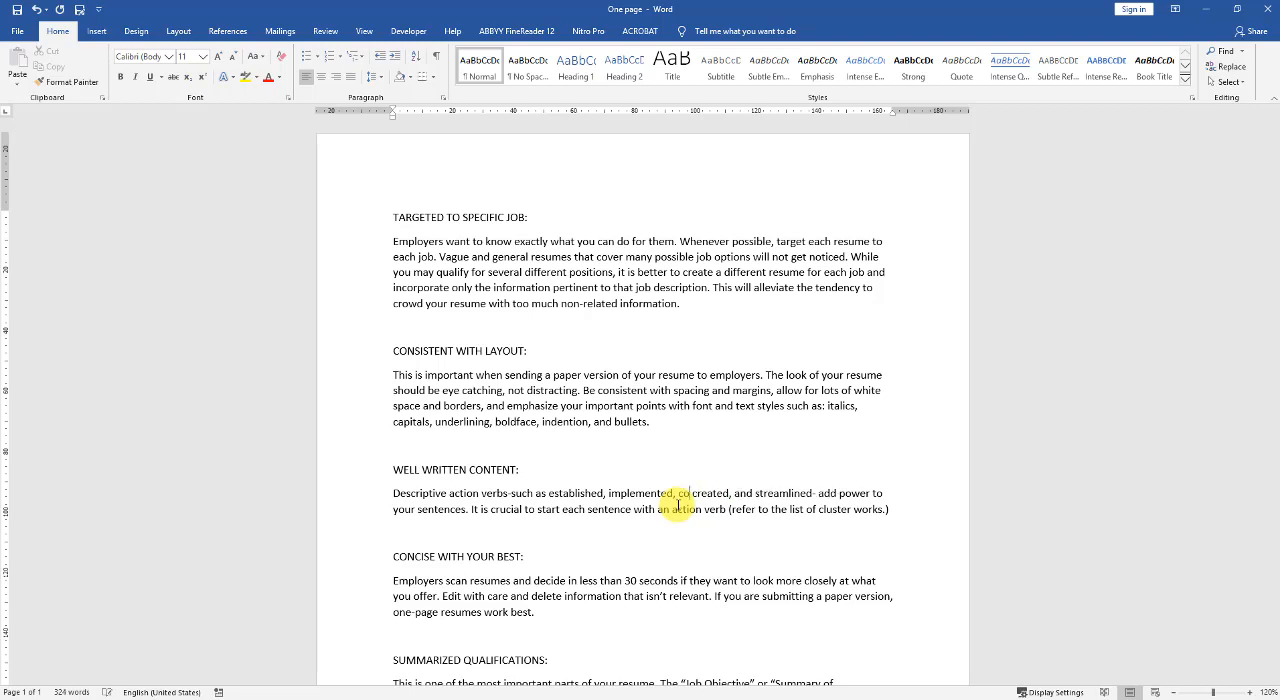
type("rdinate")
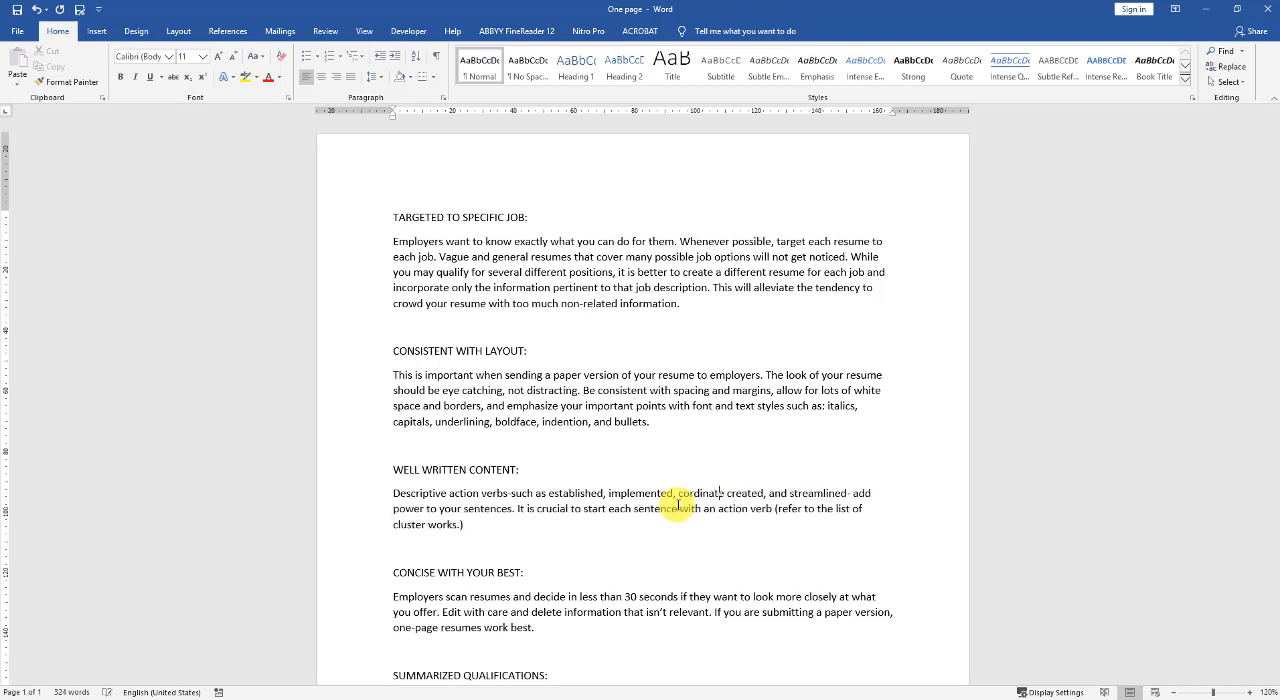
type("d")
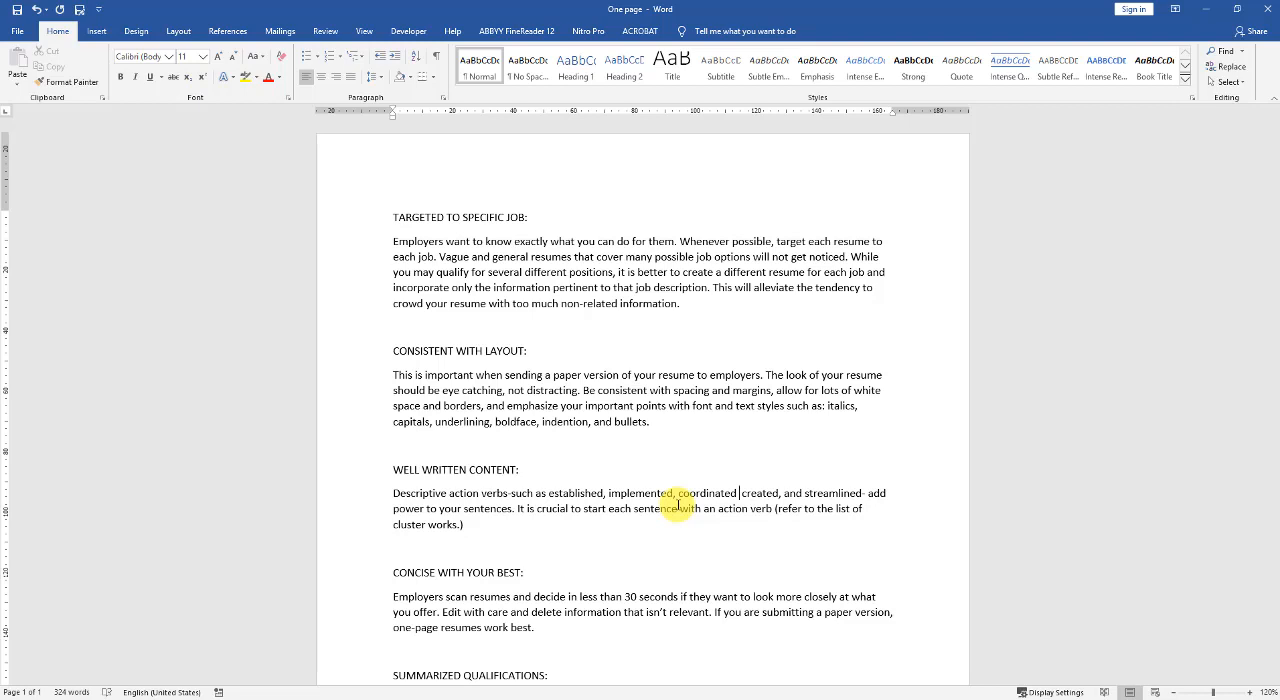
key("BackSpace")
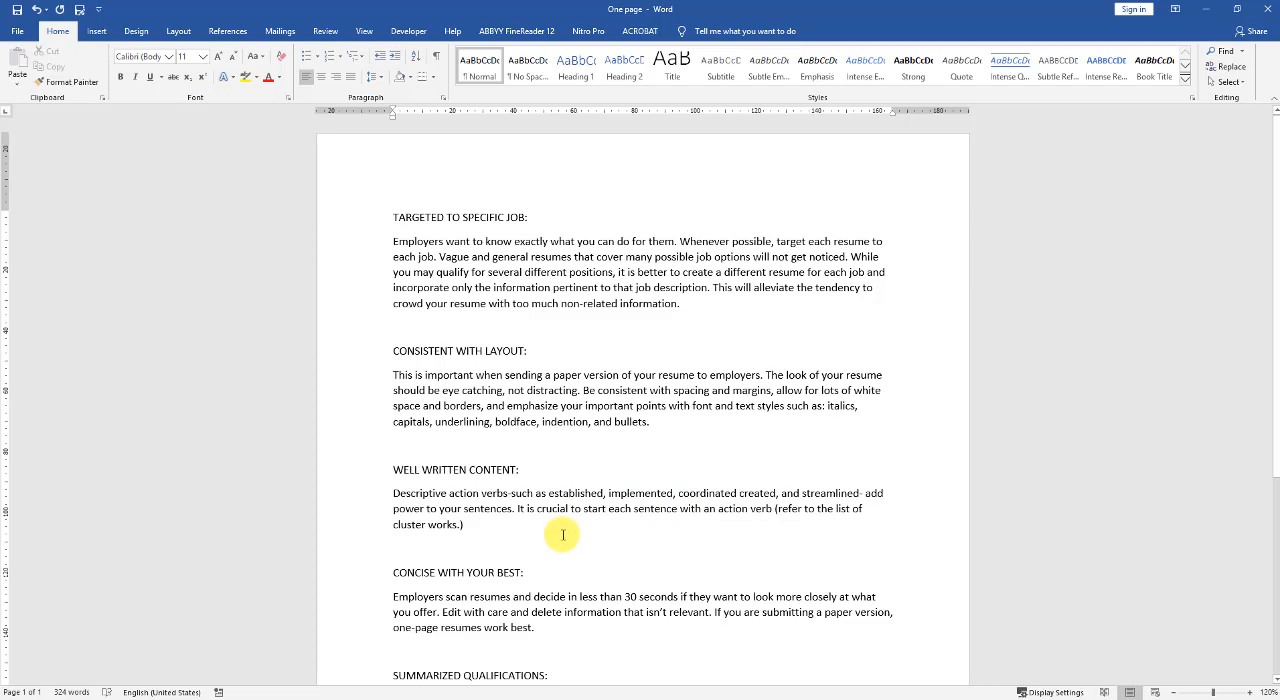
- Replace the word "Employers" with "Business owners" in the DO SELF-PROMOTING paragraph
scroll(563, 535, "down", 4)
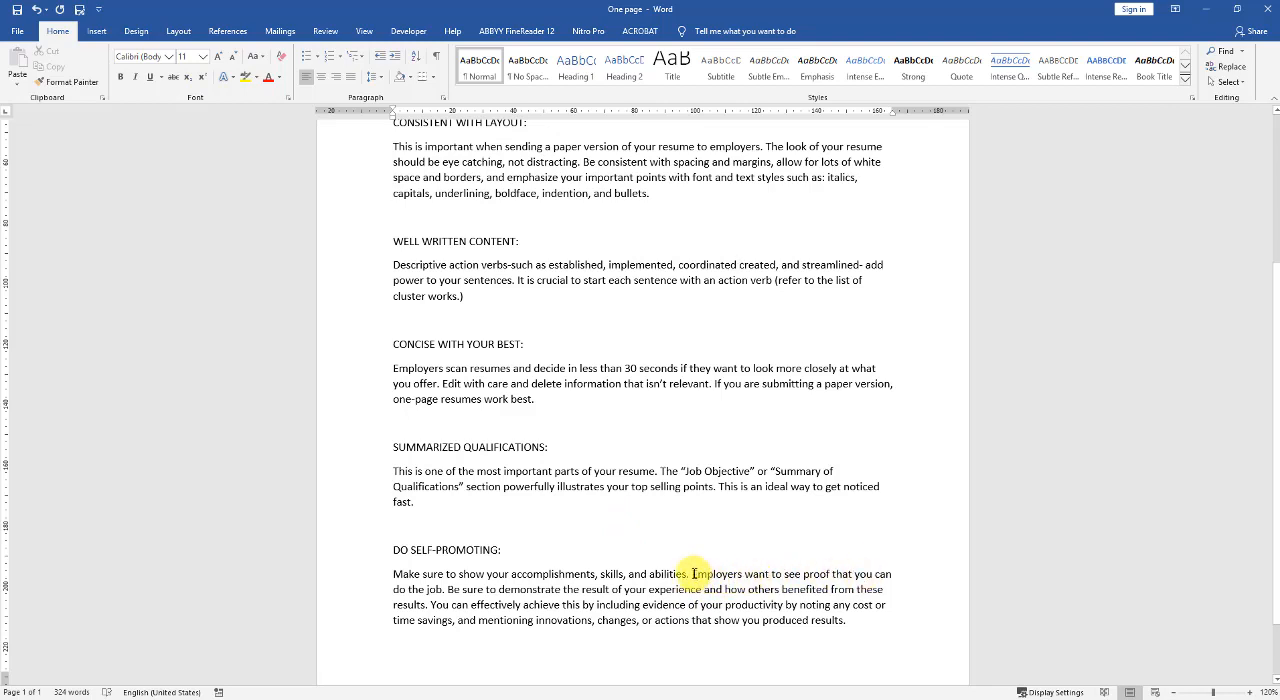
left_click_drag(693, 574, 741, 576)
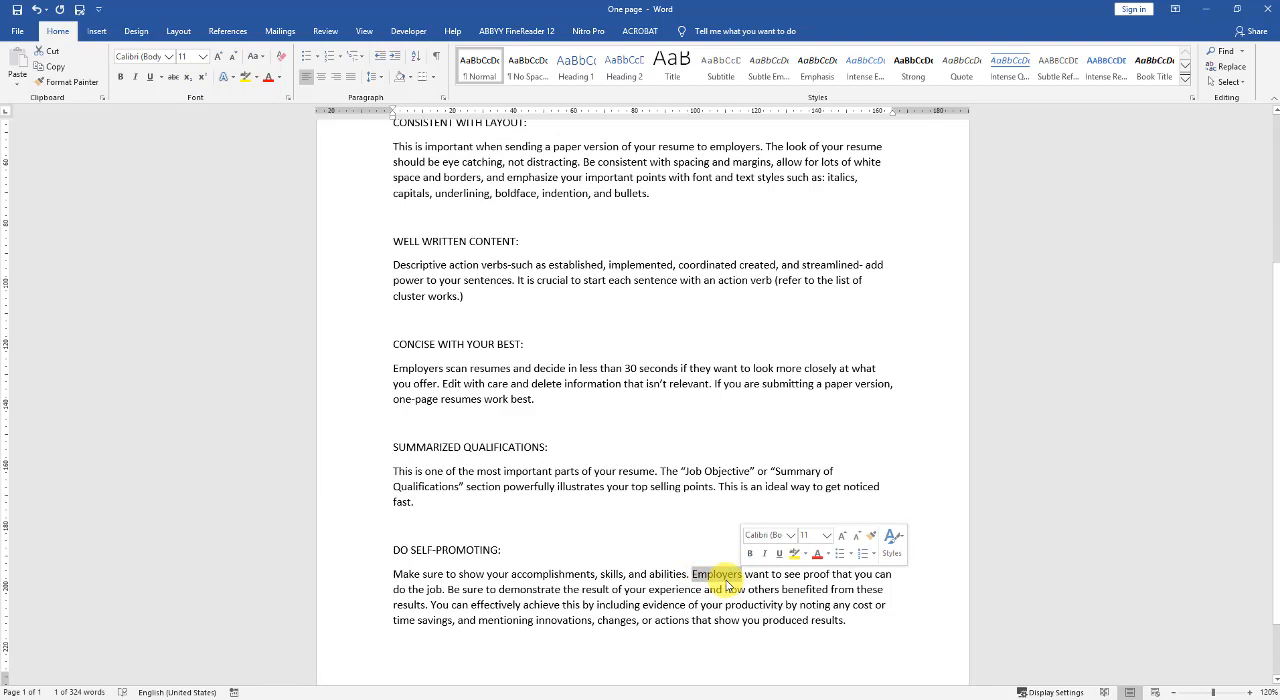
left_click(714, 535)
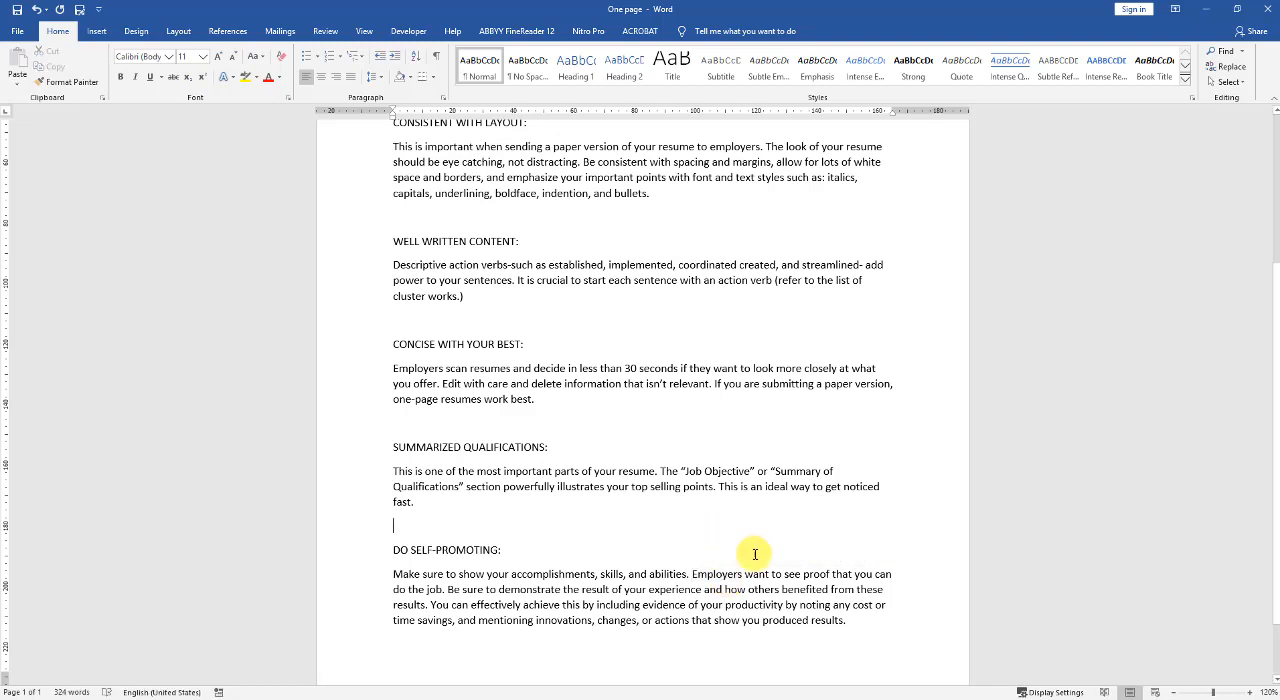
double_click(718, 575)
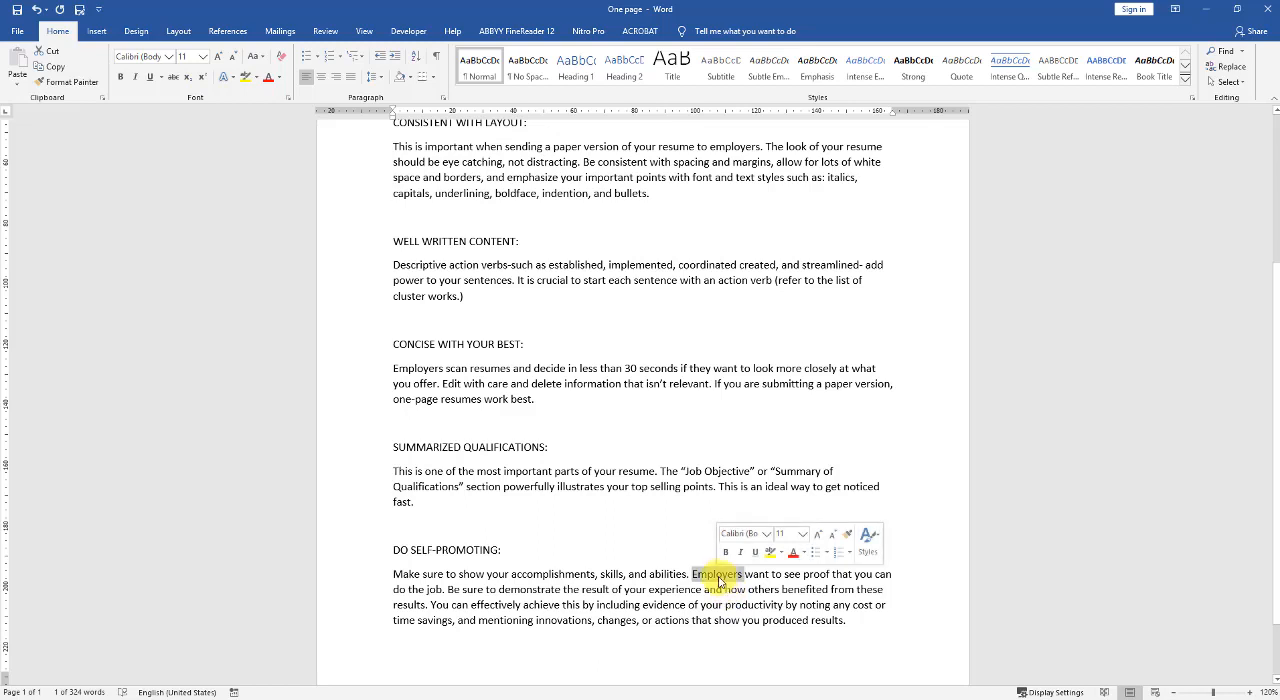
key("BackSpace")
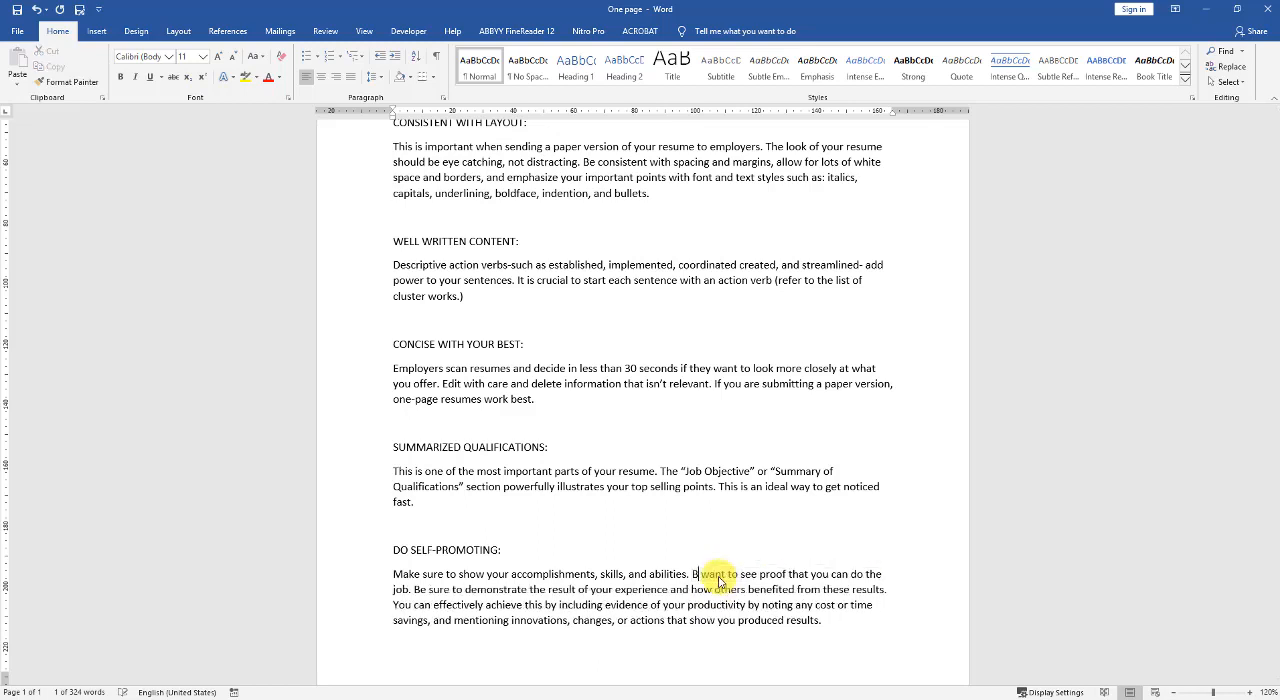
type("Business p")
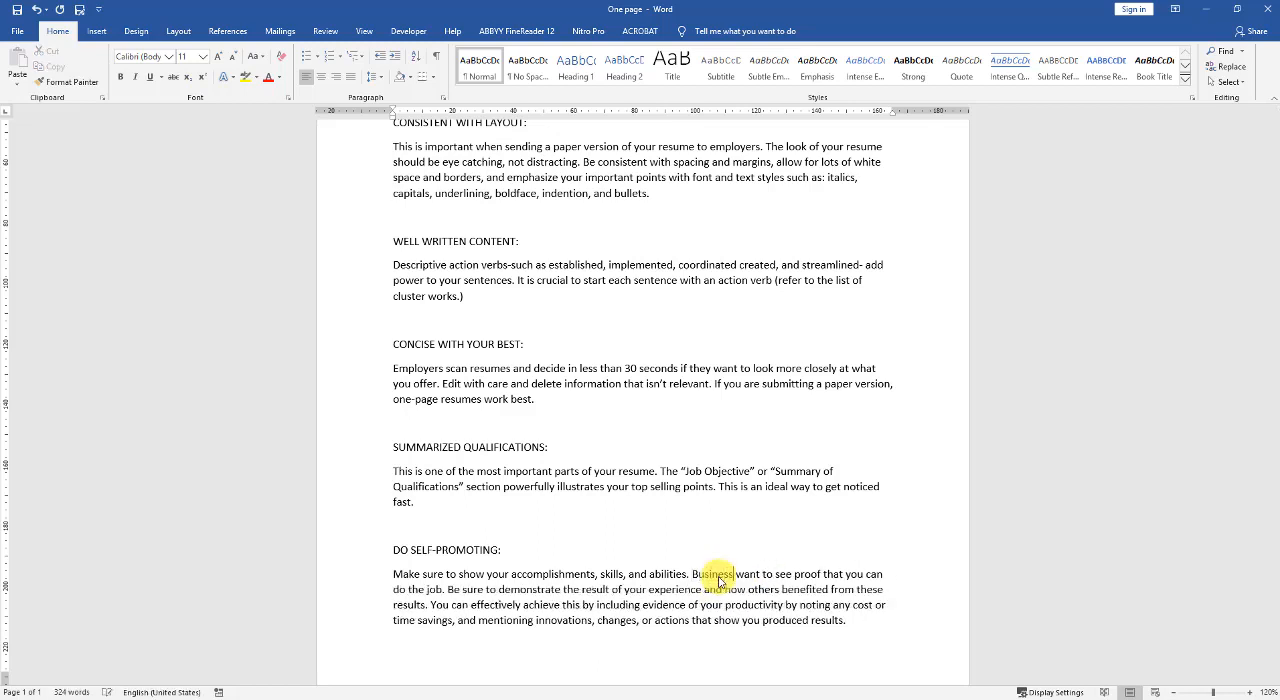
type("wners")
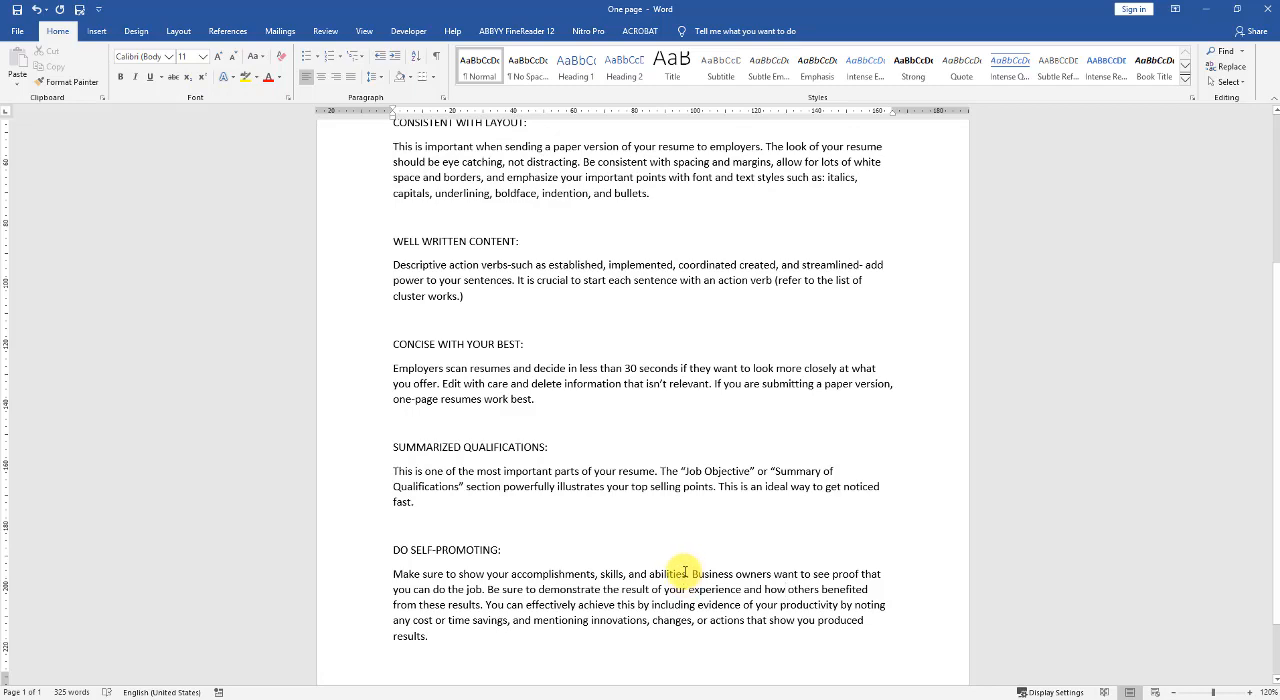
- Create a new blank document
scroll(684, 573, "down", 2)
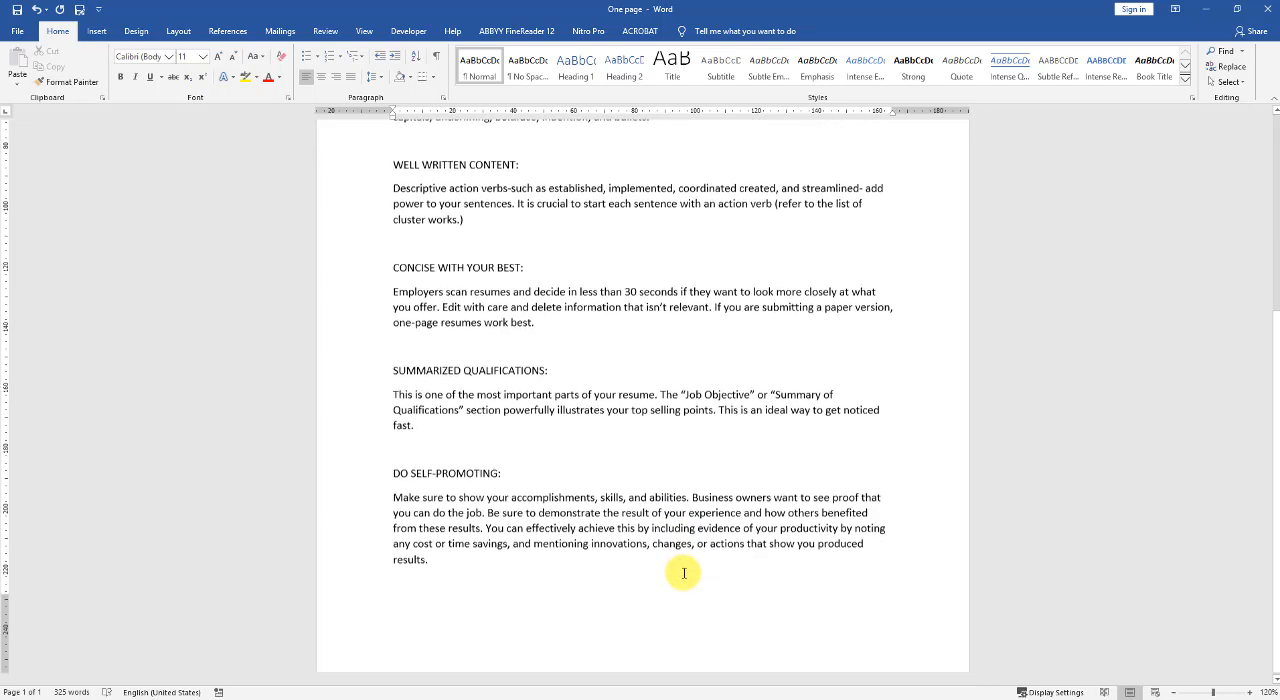
scroll(684, 573, "up", 2)
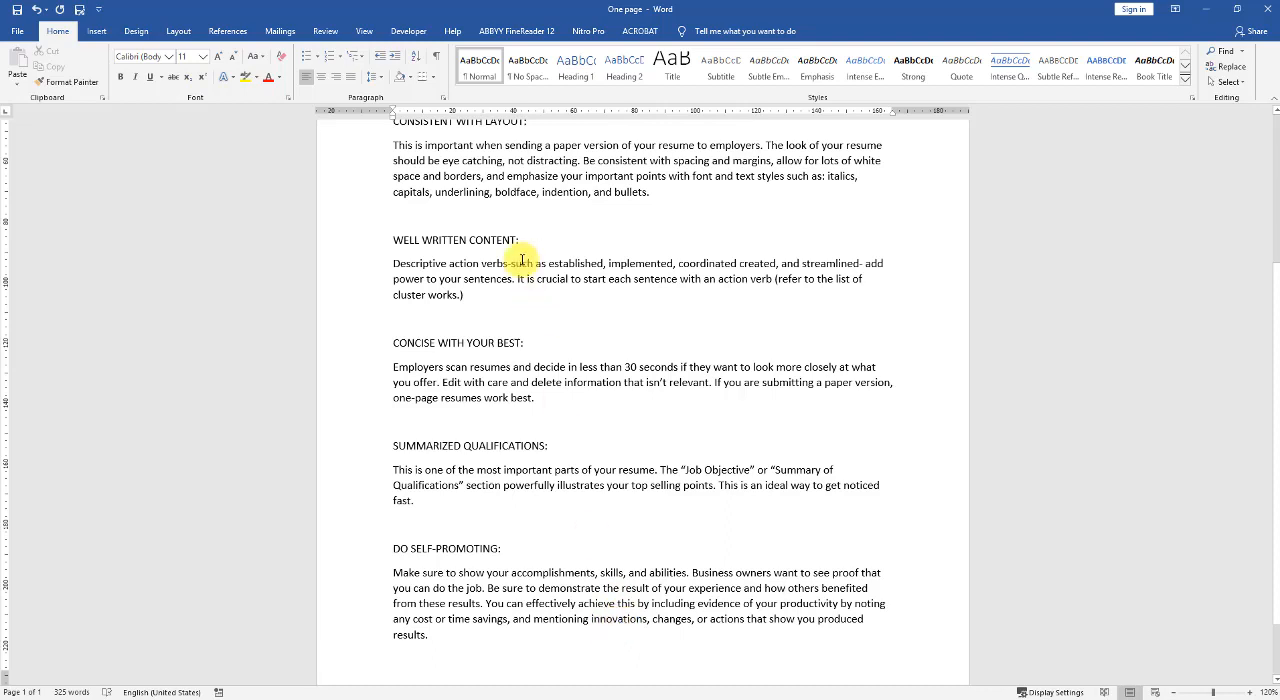
left_click(17, 32)
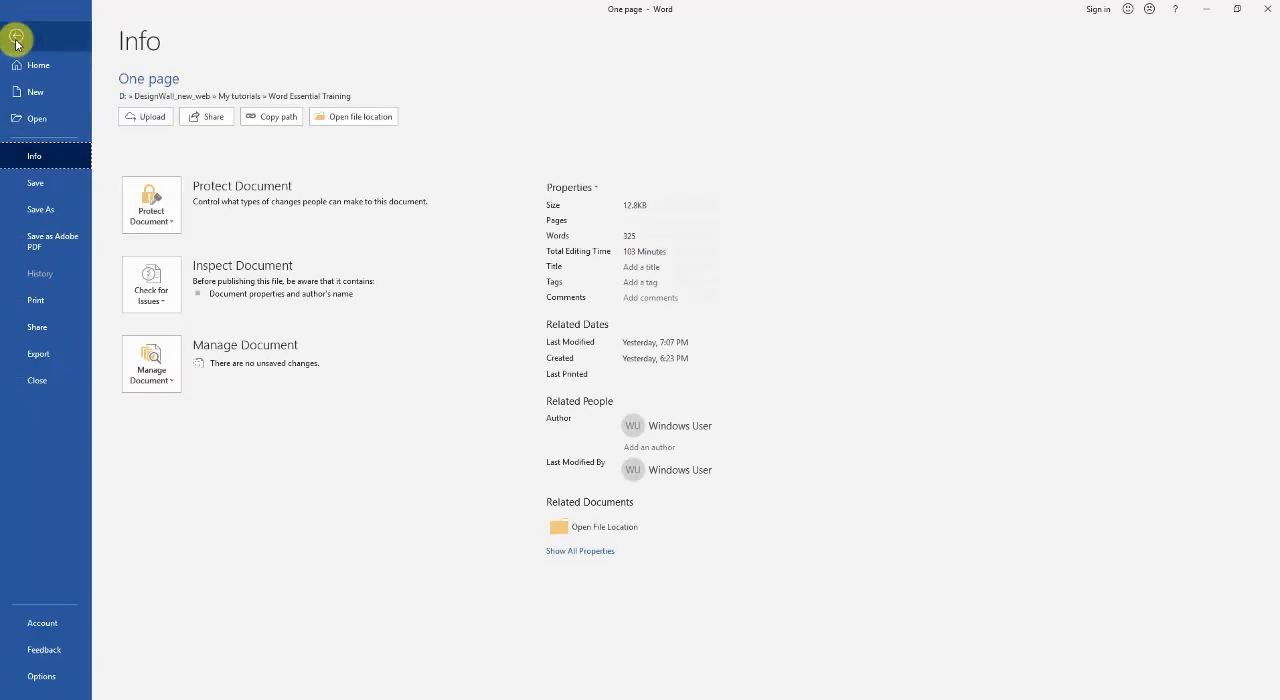
left_click(36, 91)
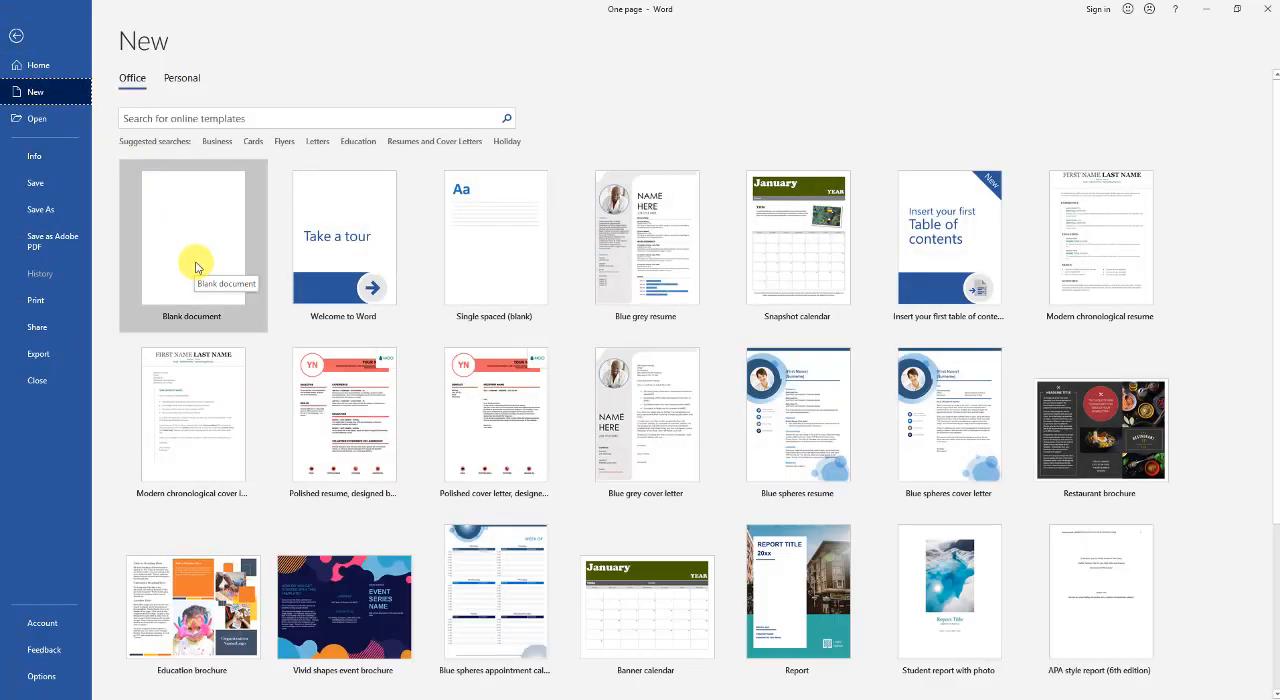
left_click(191, 251)
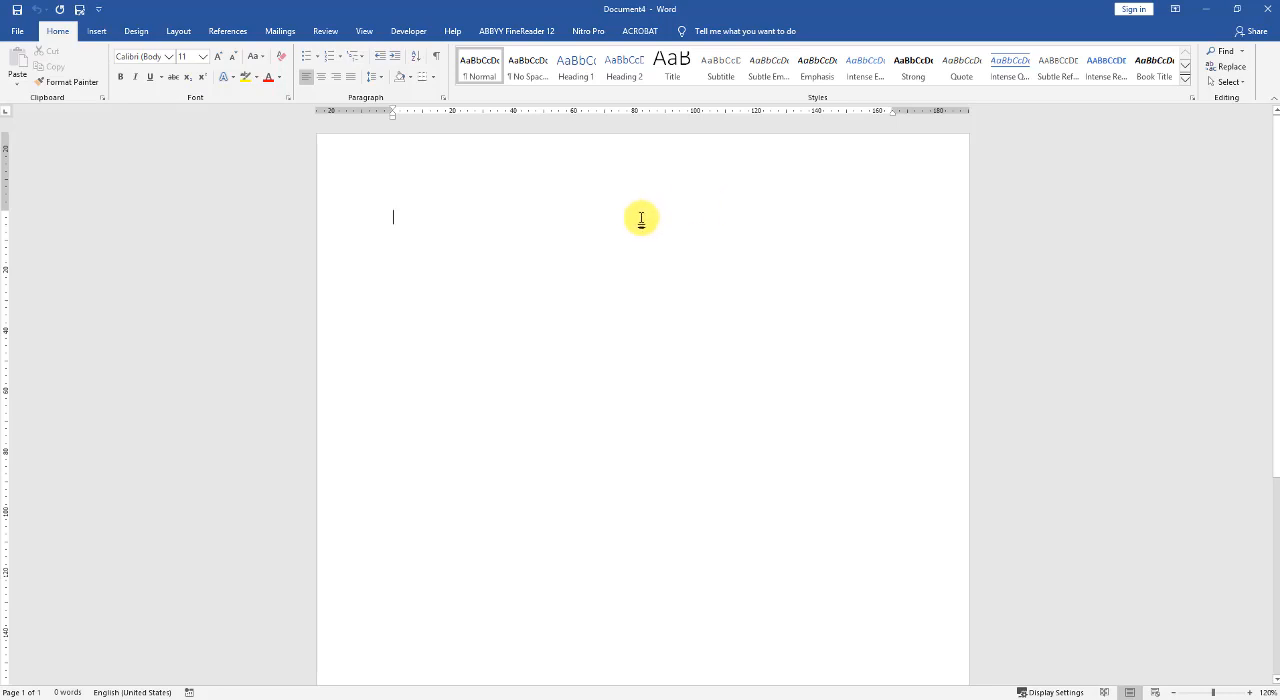
- Enter the centred title "Contractors Agenda" on the first line of the blank document
key("ctrl+e")
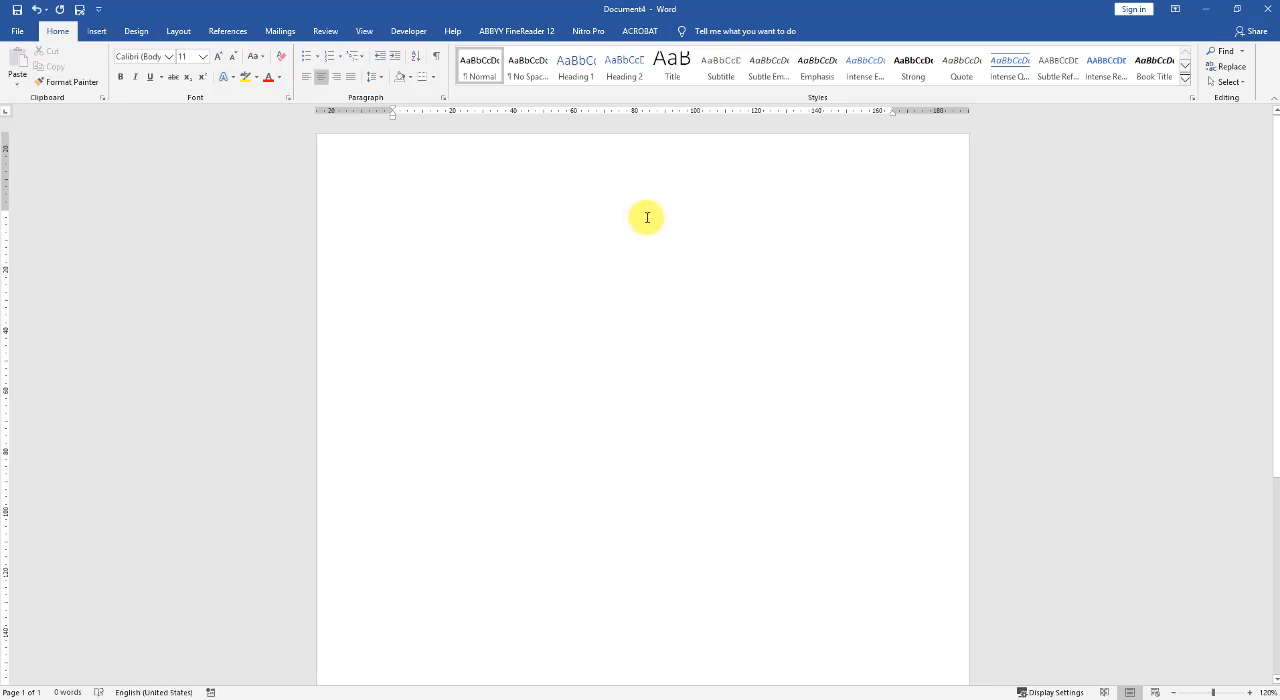
key("ctrl+r")
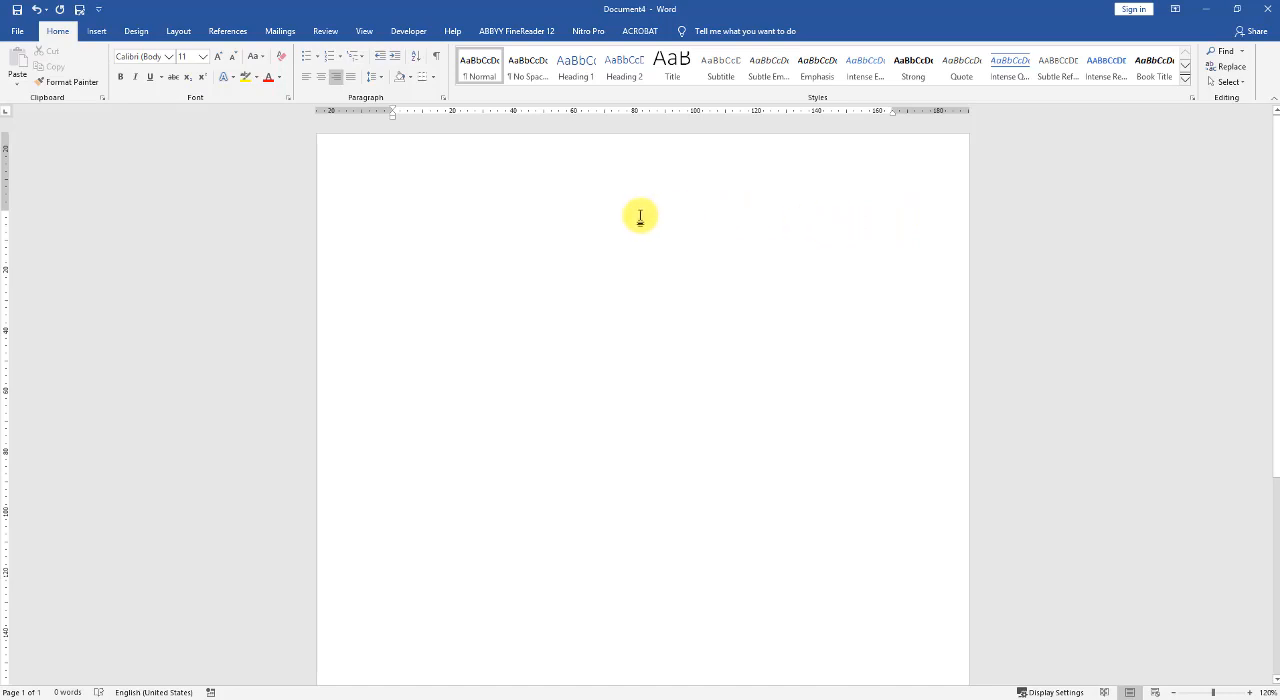
key("ctrl+e")
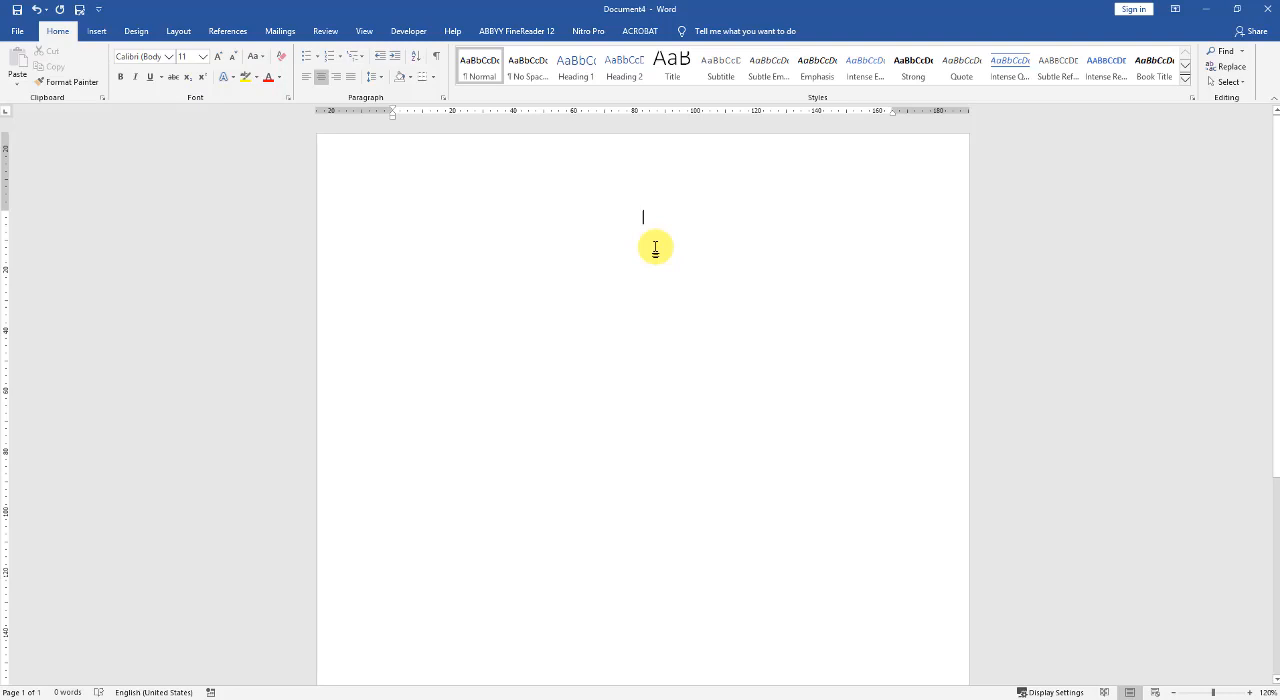
type("COntract")
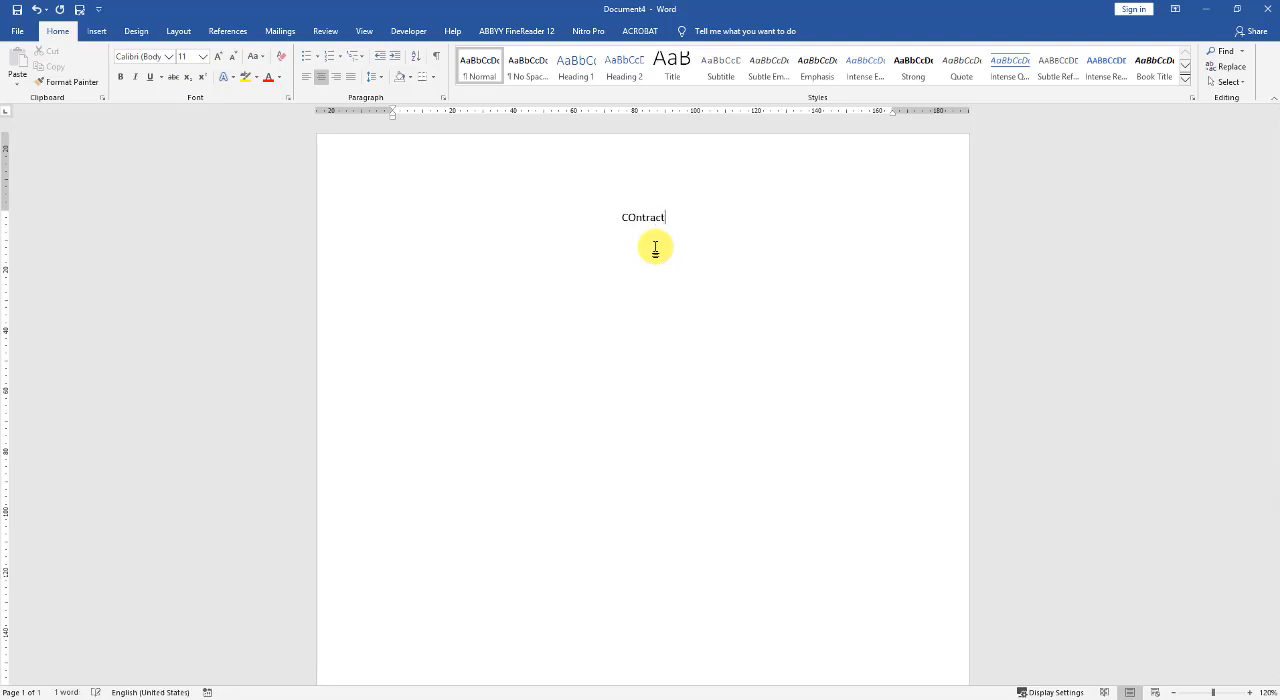
type("orss")
key("BackSpace")
key("BackSpace")
type("Agenda")
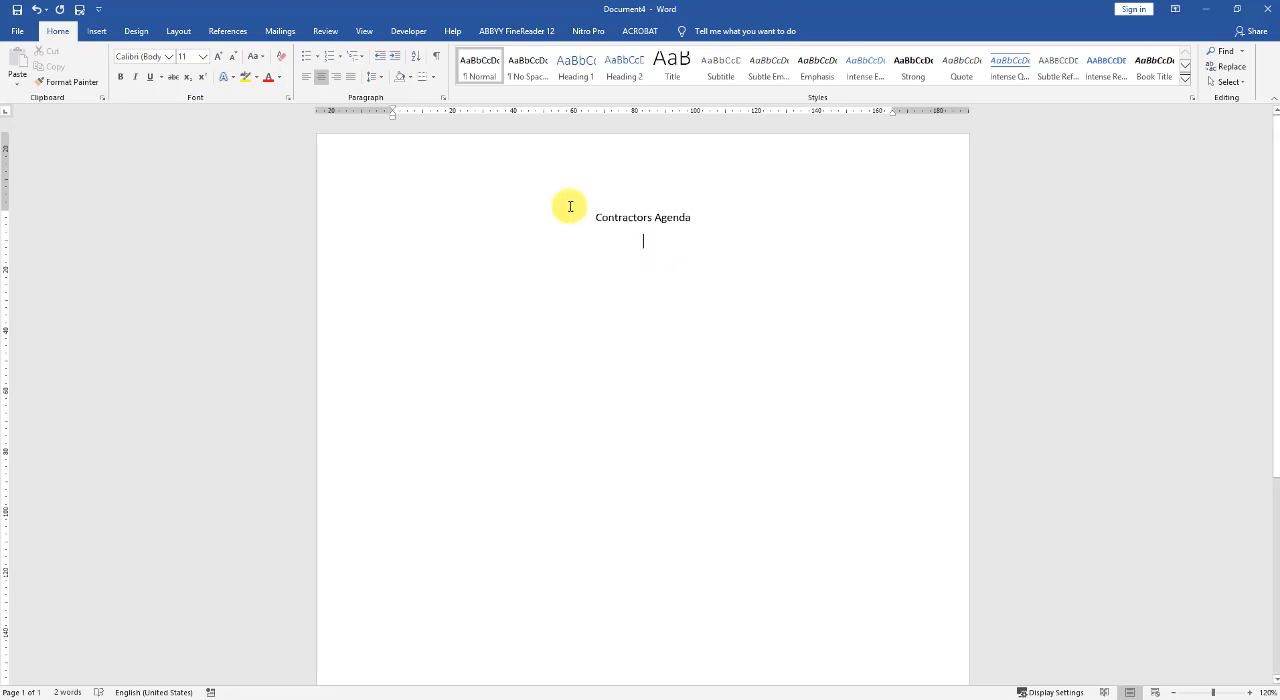
- Add a line below the title with "Event" at the left margin and "Current date" at the right margin
double_click(395, 242)
type("Event")
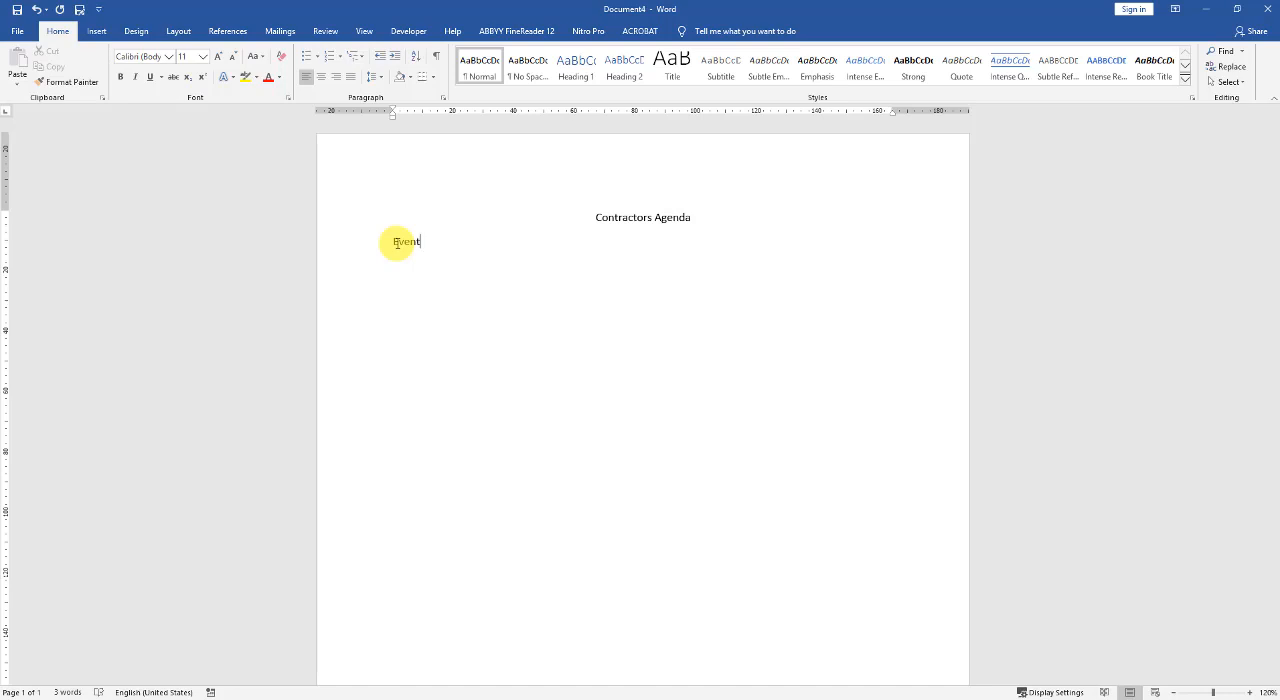
key("Return")
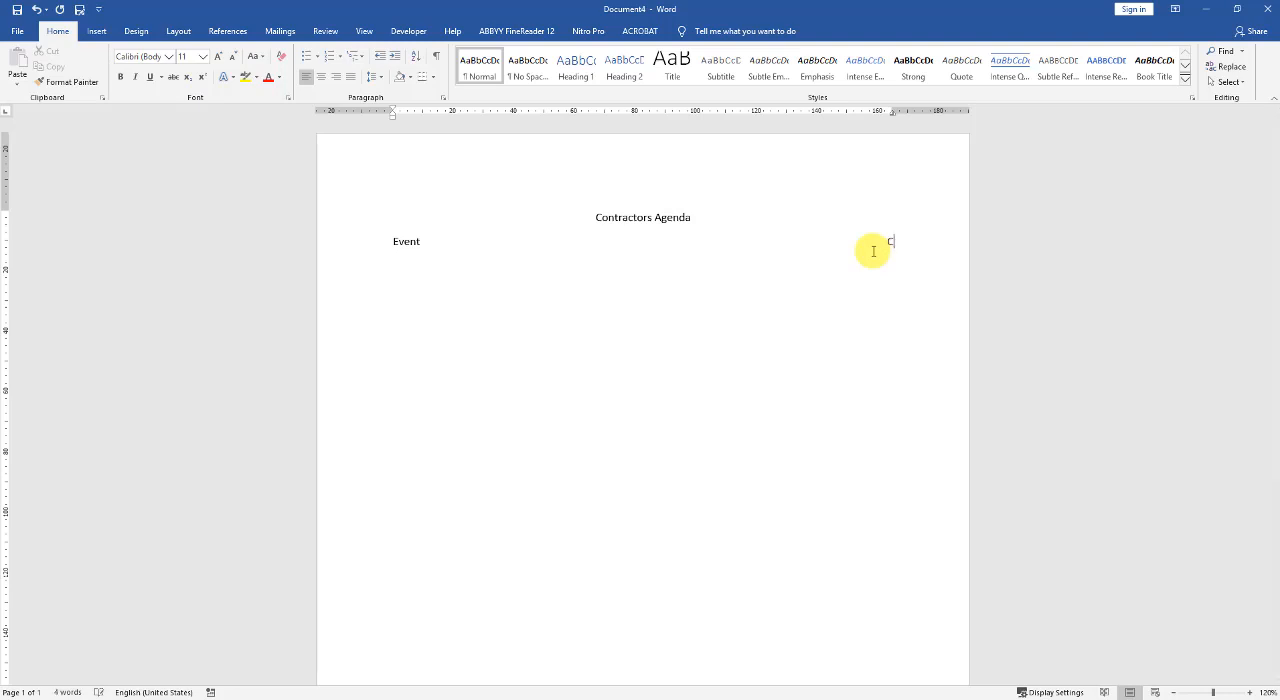
type("ent")
type(" datr")
key("BackSpace")
type("e")
- Replace the text "Current date" at the right margin with "Friday"
key("shift+Left")
key("shift+Left")
key("shift+Left")
key("shift+Left")
key("shift+Left")
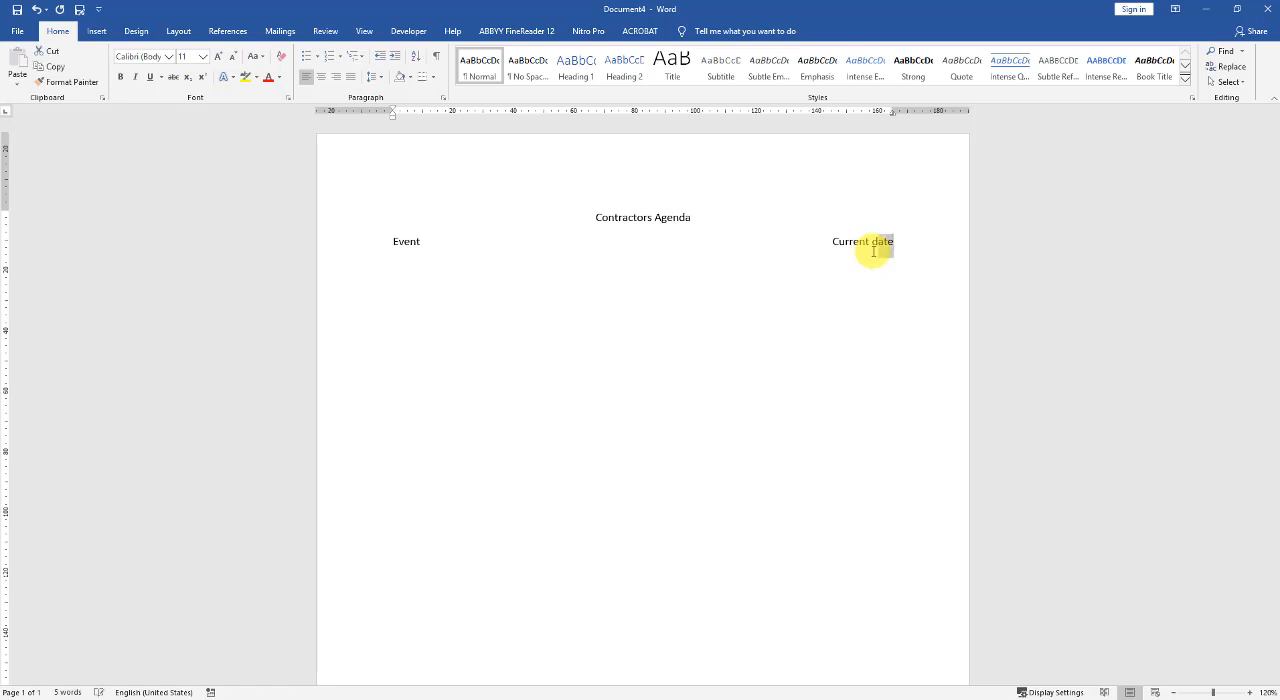
key("shift+Left")
key("shift+Left")
key("shift+Left")
key("shift+Left")
key("shift+Left")
key("shift+Left")
key("shift+Left")
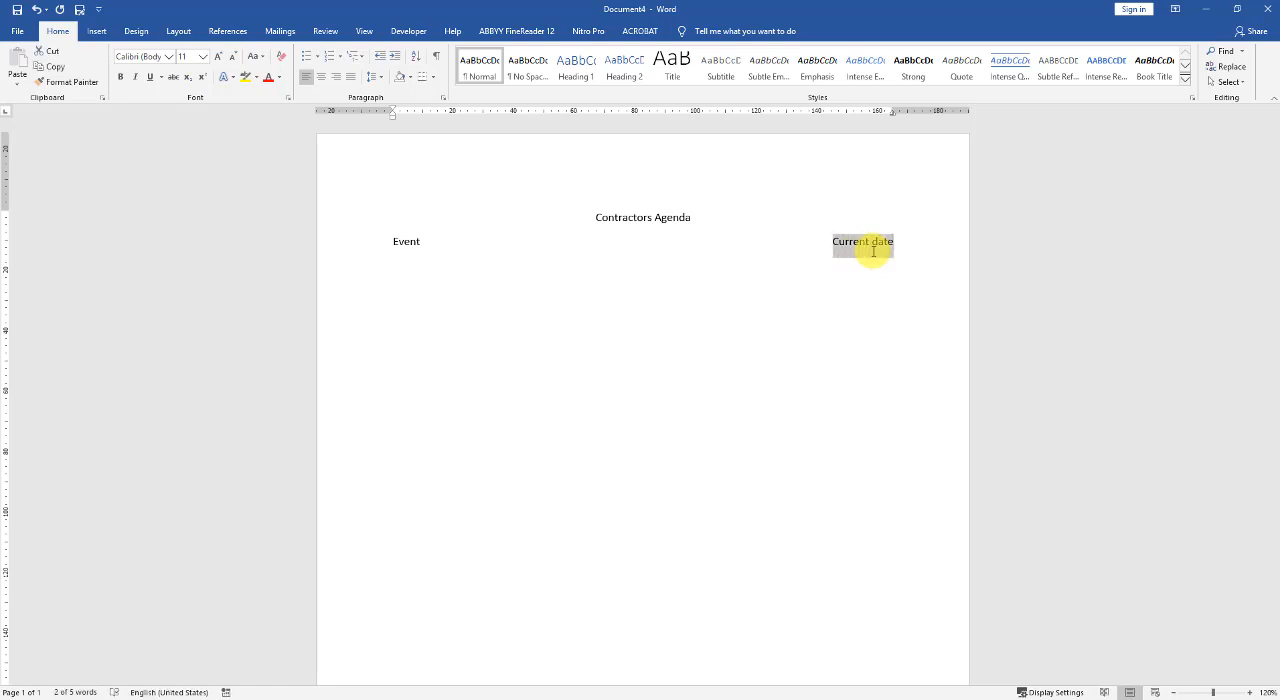
type("Fid")
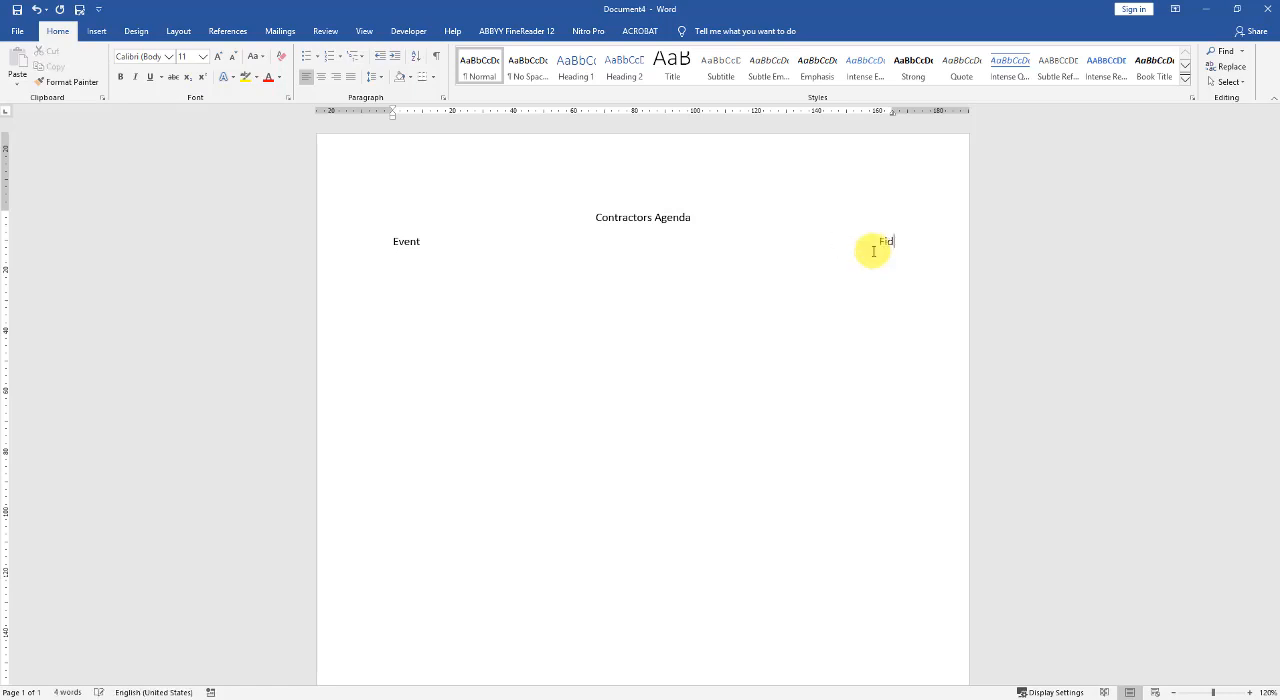
key("BackSpace")
key("BackSpace")
type("riday")
- Add the left-aligned line "To all contractors" below the Event line
key("Return")
key("Tab")
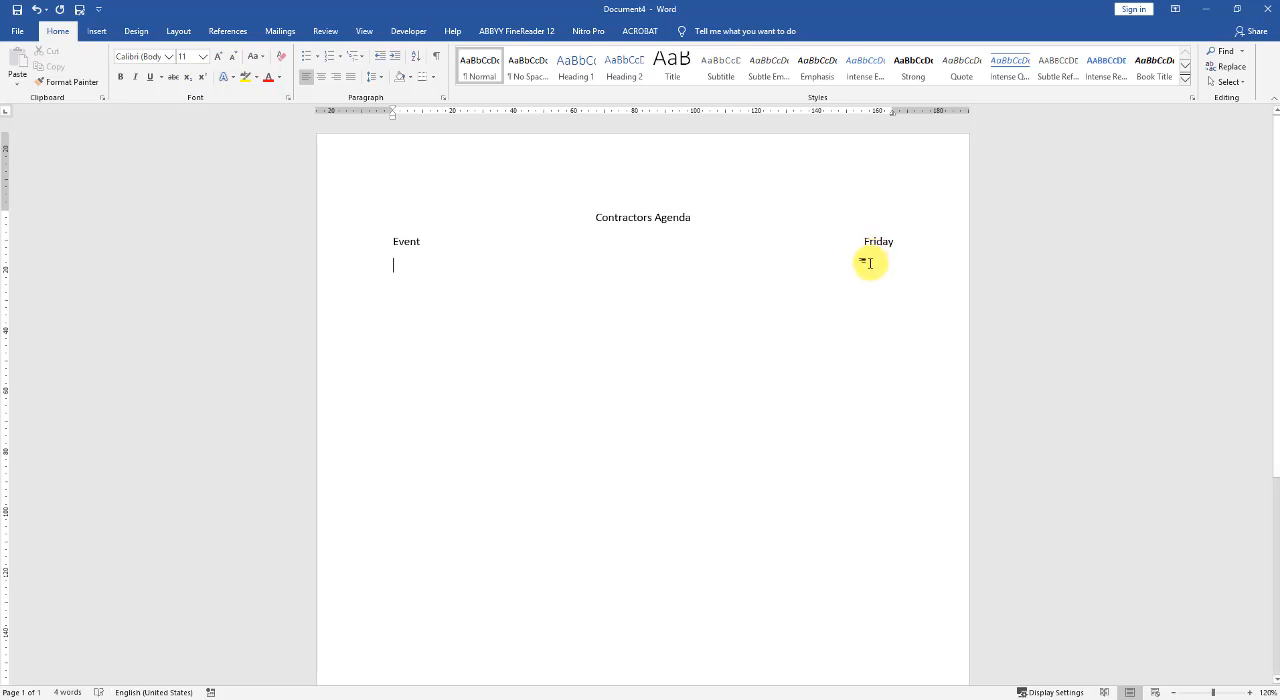
type("T")
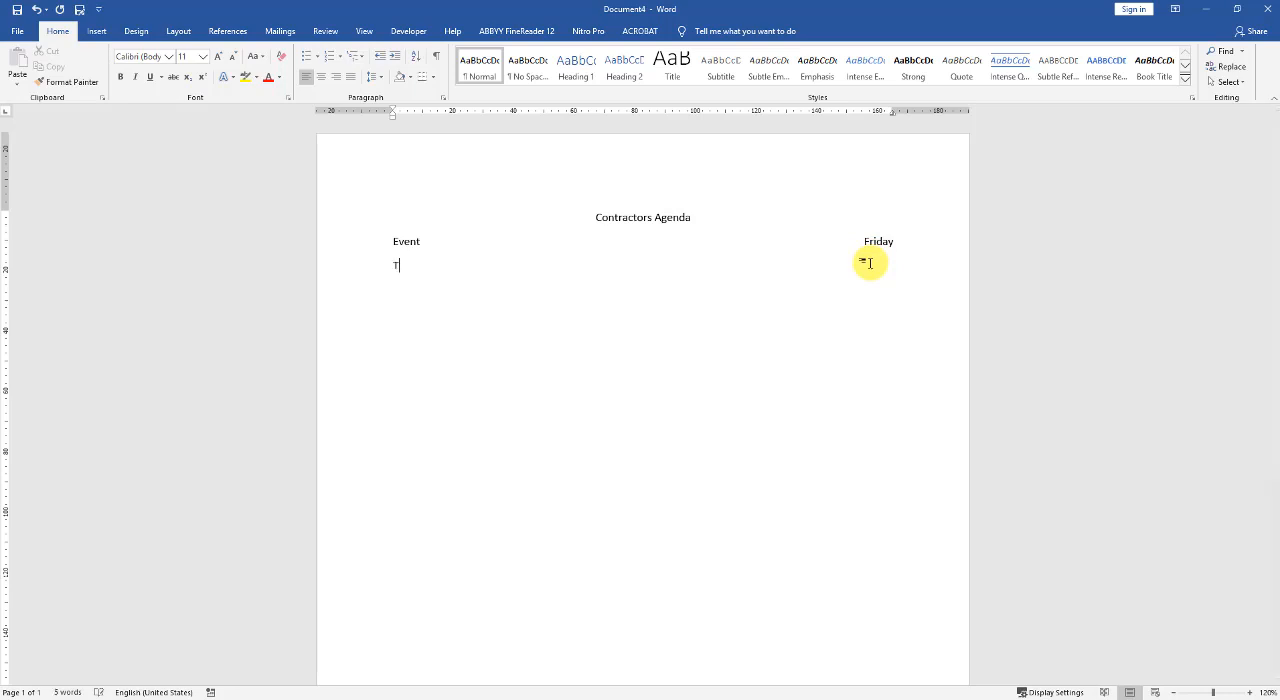
type("o all contractors")
key("Return")
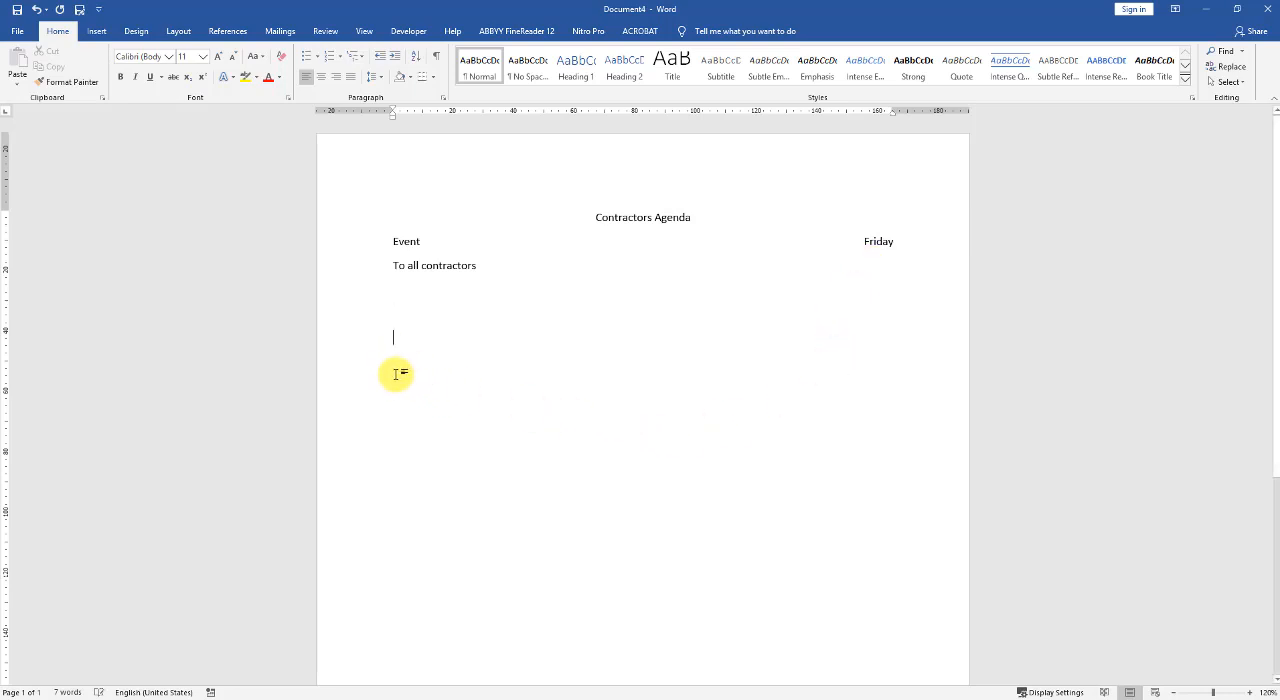
- Try centred and right-aligned starting points for text in the blank area below "To all contractors"
key("ctrl+e")
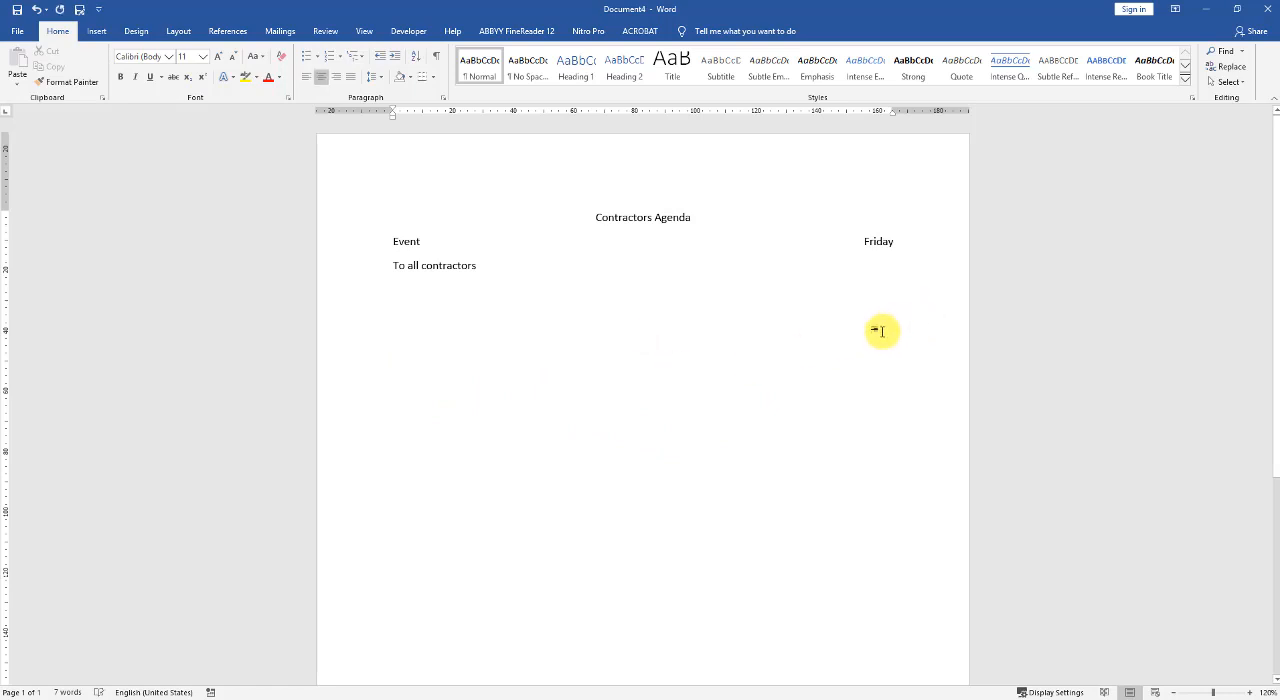
double_click(403, 388)
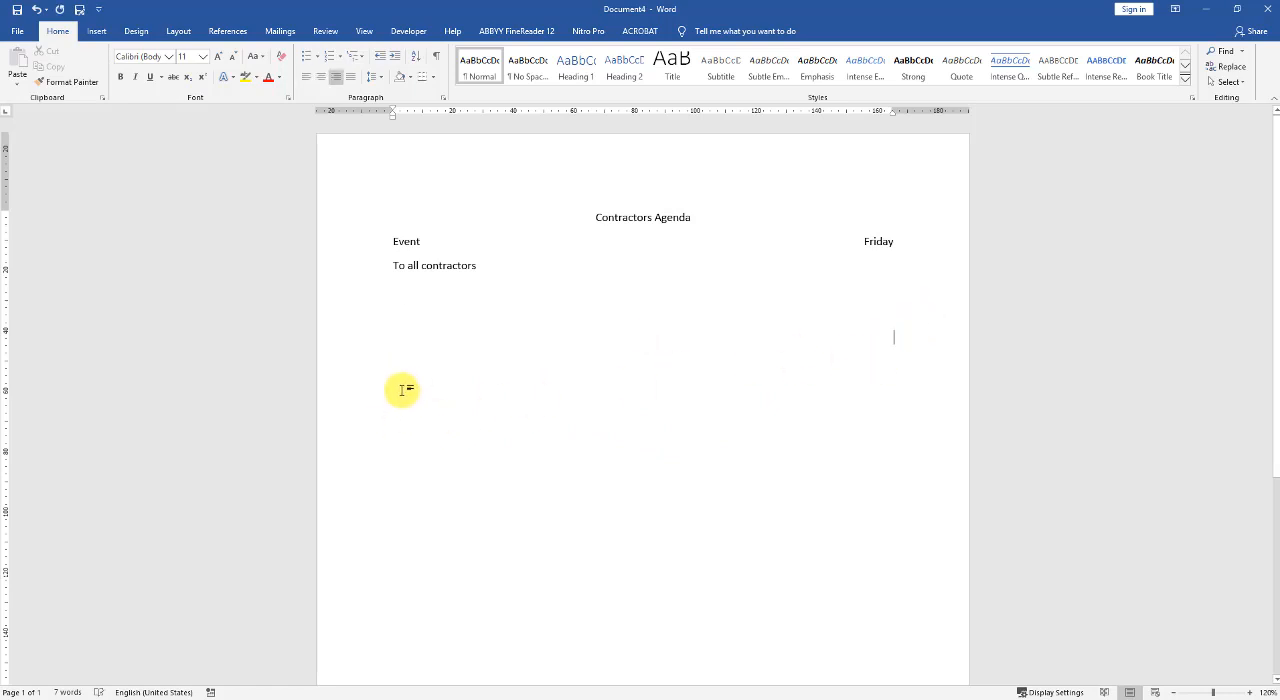
double_click(648, 384)
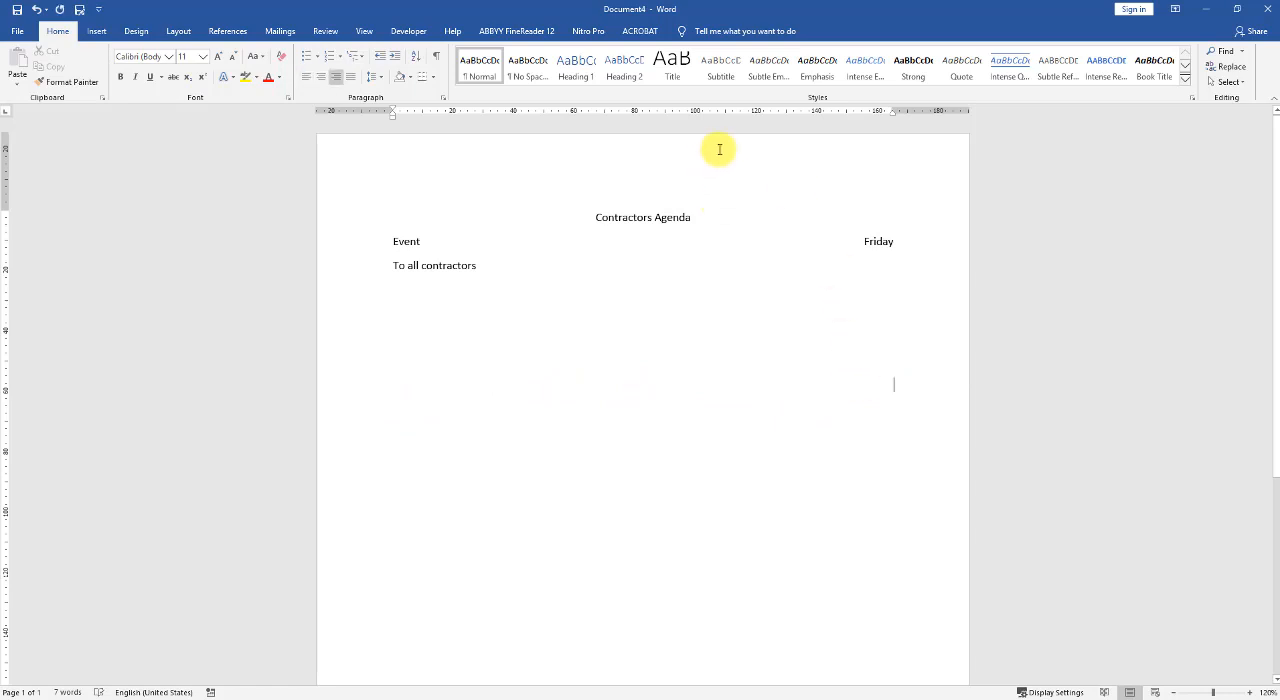
- Close the agenda document without saving its changes
left_click(20, 36)
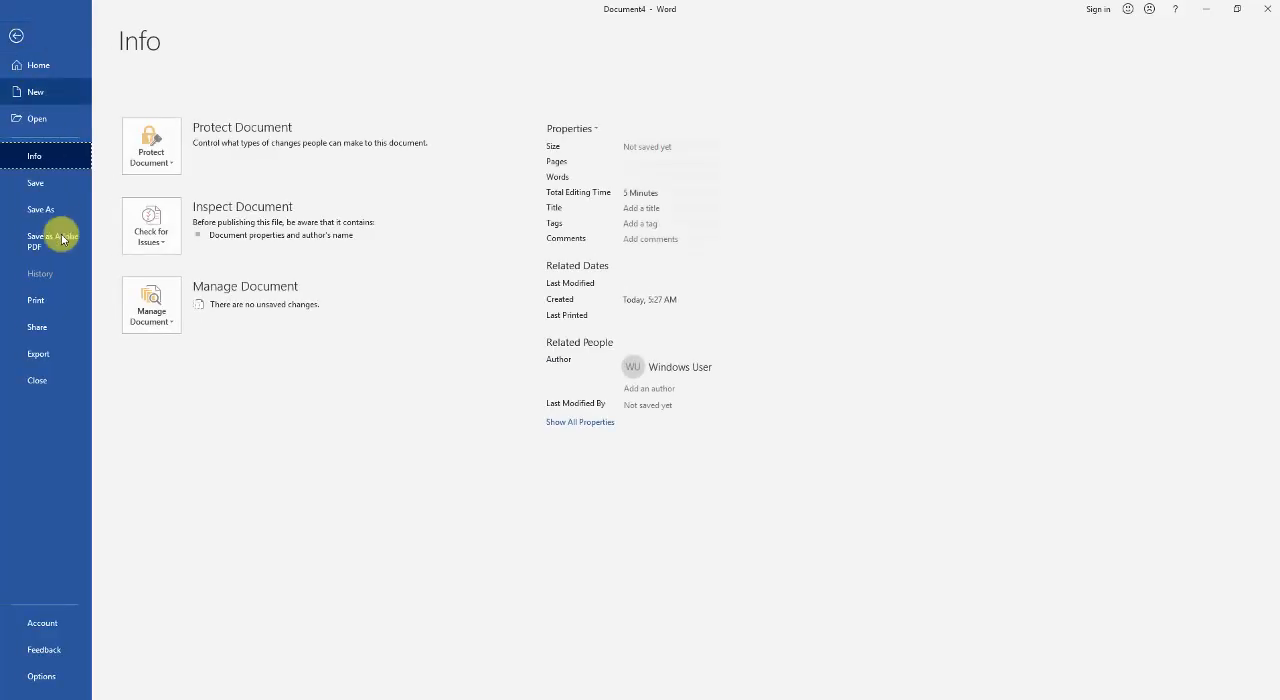
left_click(41, 382)
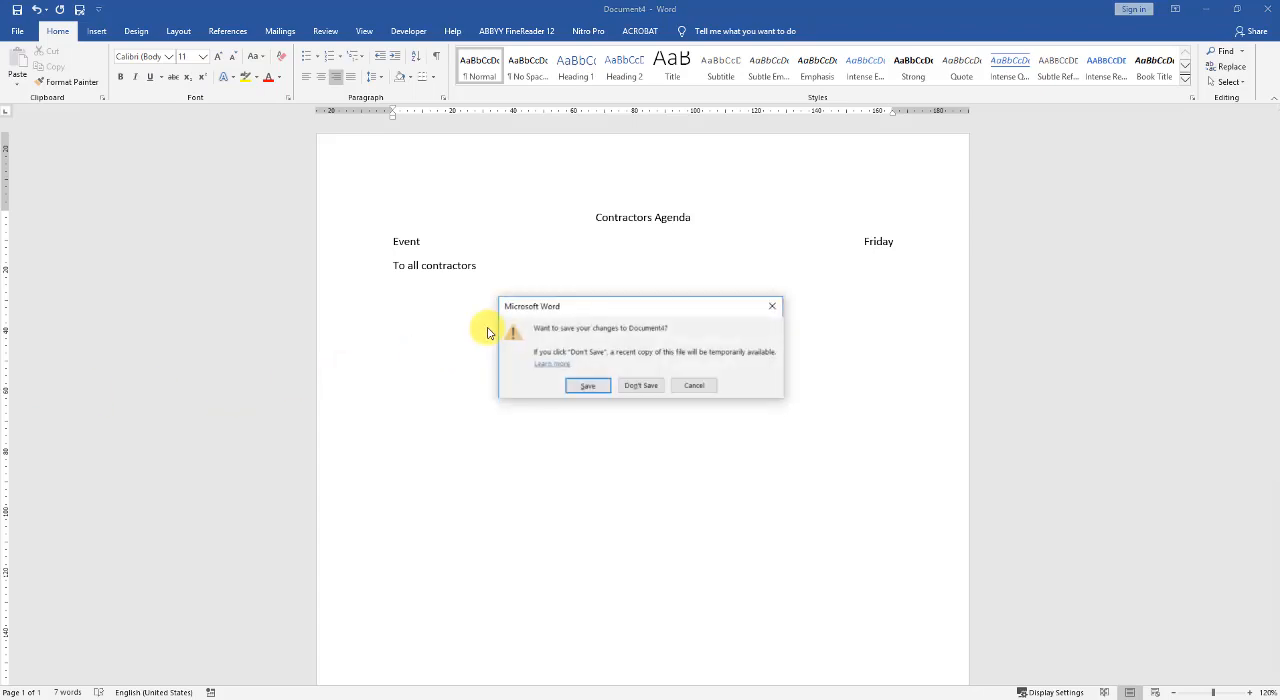
left_click(641, 386)
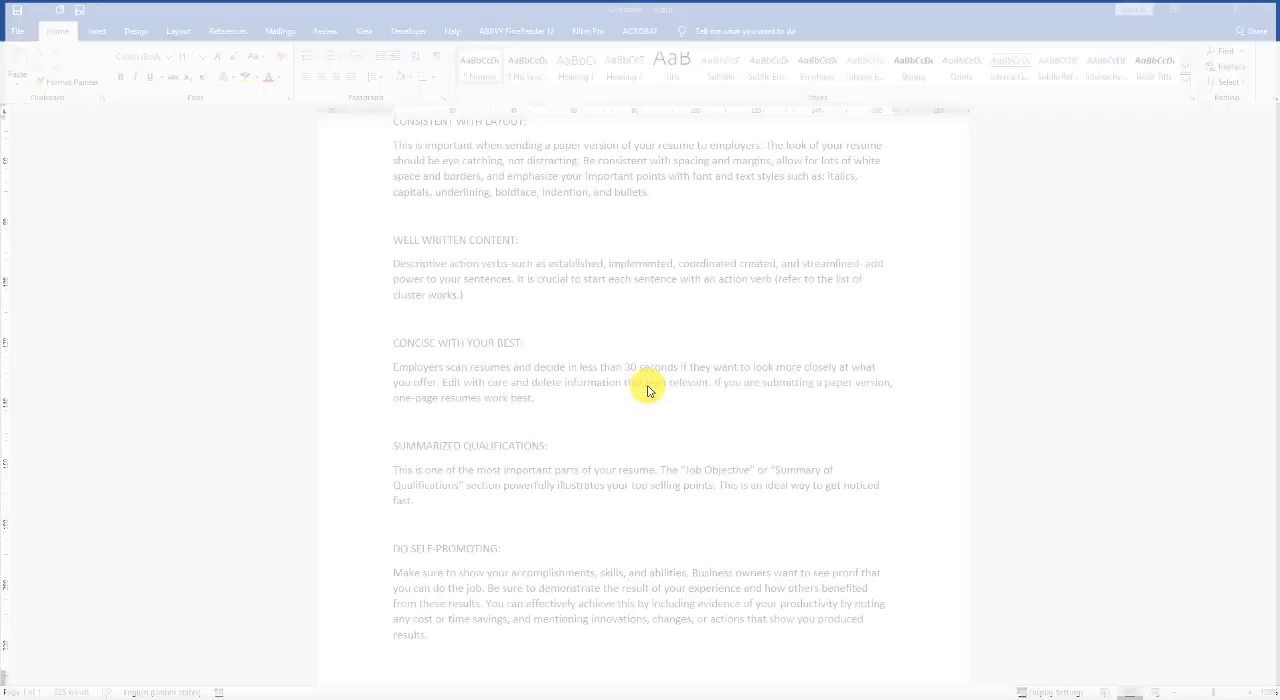